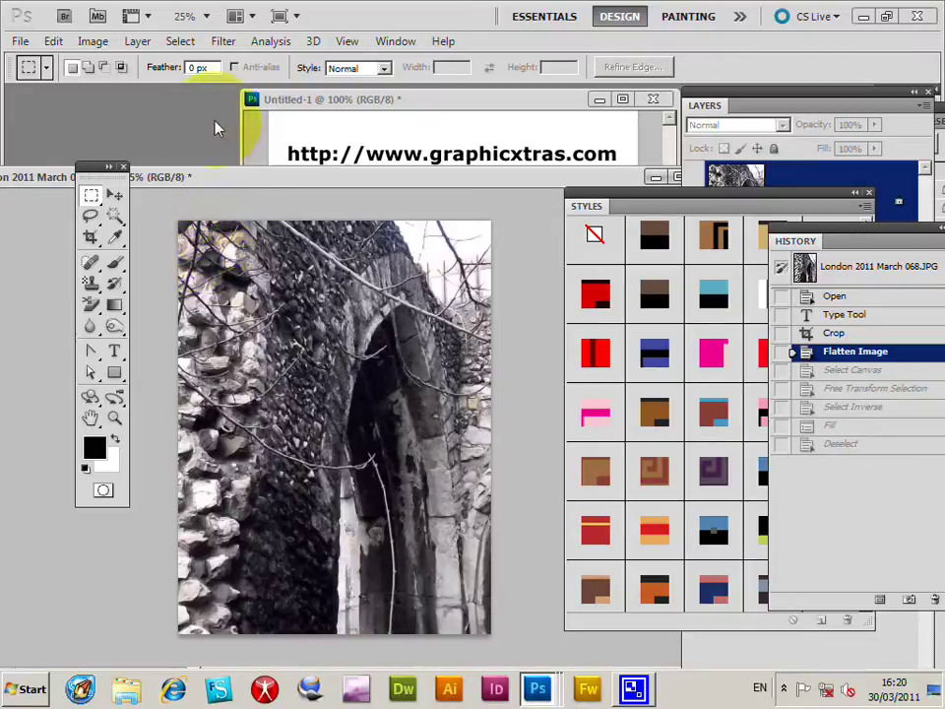
- Select all of the photo canvas with Select > All
{"action": "left_click", "coordinate": [186, 46]}
{"action": "left_click", "coordinate": [184, 62]}
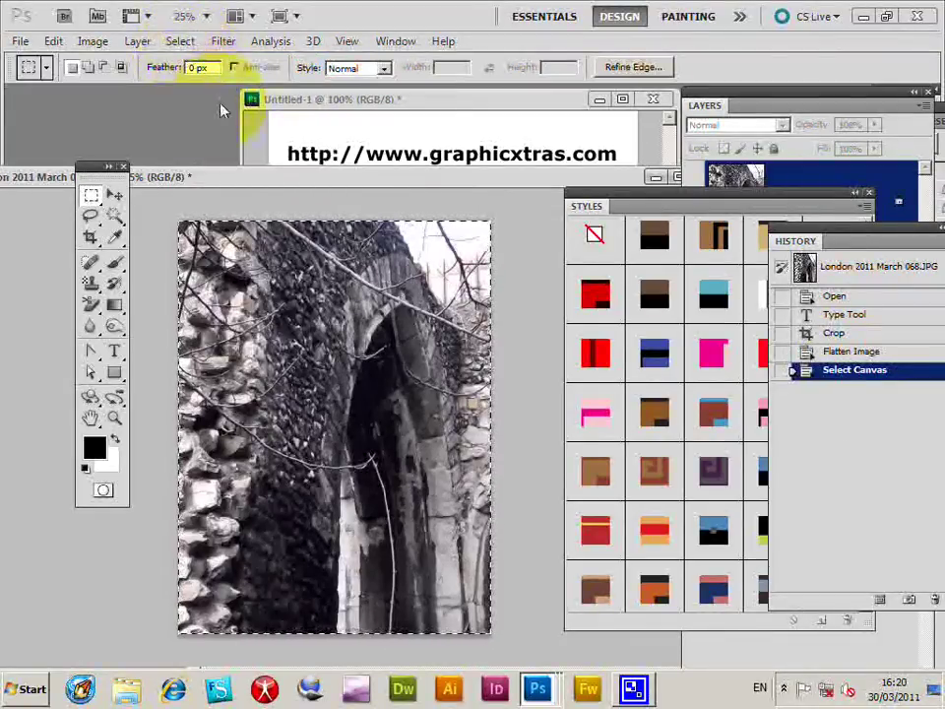
{"action": "left_click", "coordinate": [181, 41]}
- Scale the selection to 80% width and 80% height and commit the transform
{"action": "left_click", "coordinate": [220, 290]}
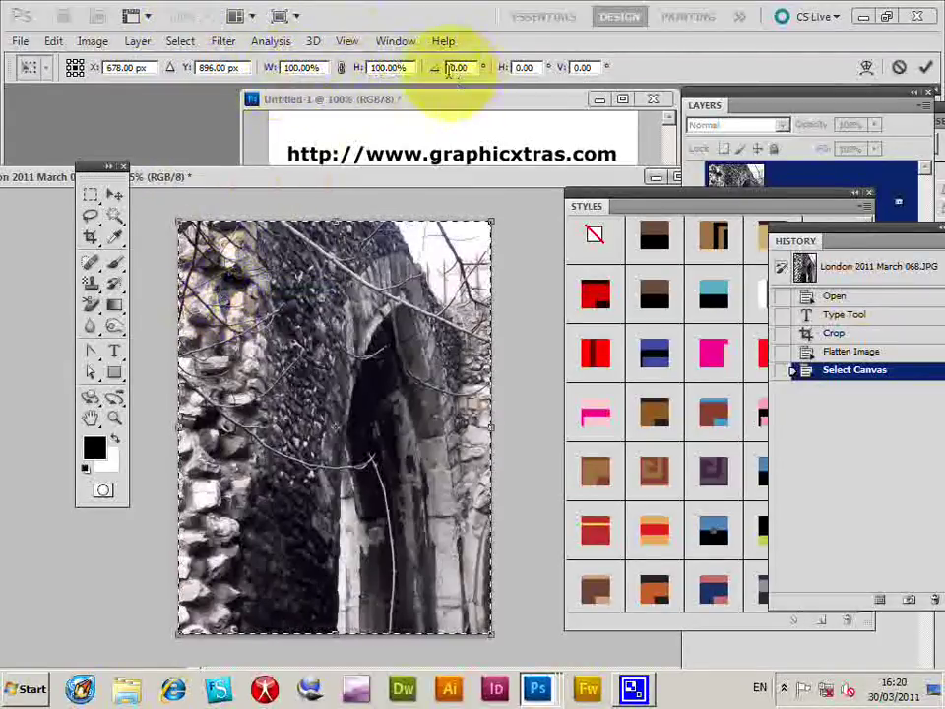
{"action": "left_click", "coordinate": [307, 67]}
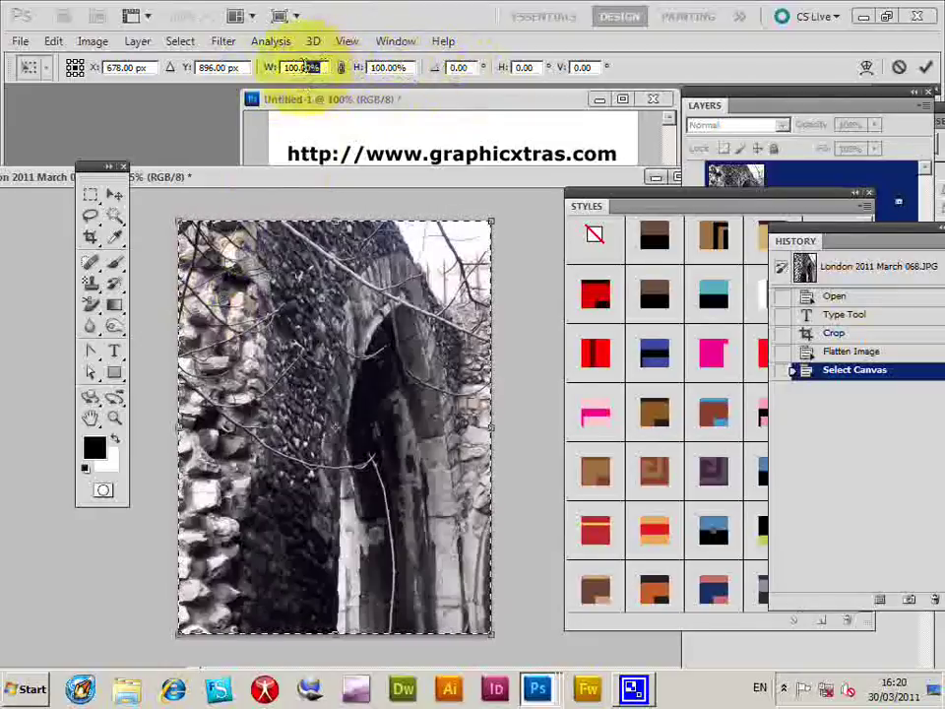
{"action": "type", "text": "80"}
{"action": "key", "text": "Tab"}
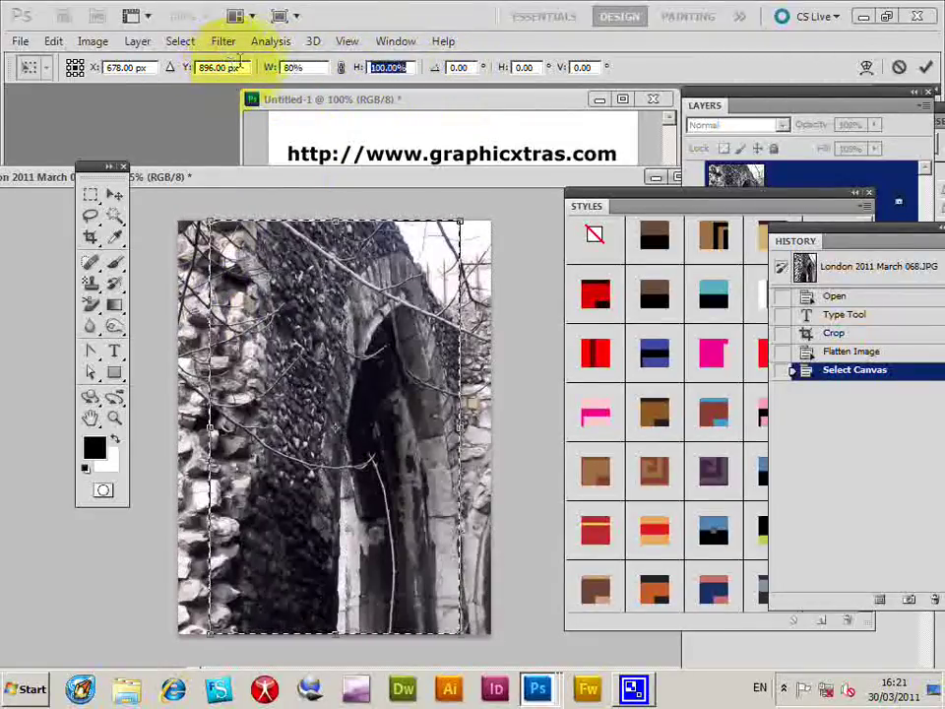
{"action": "type", "text": "80"}
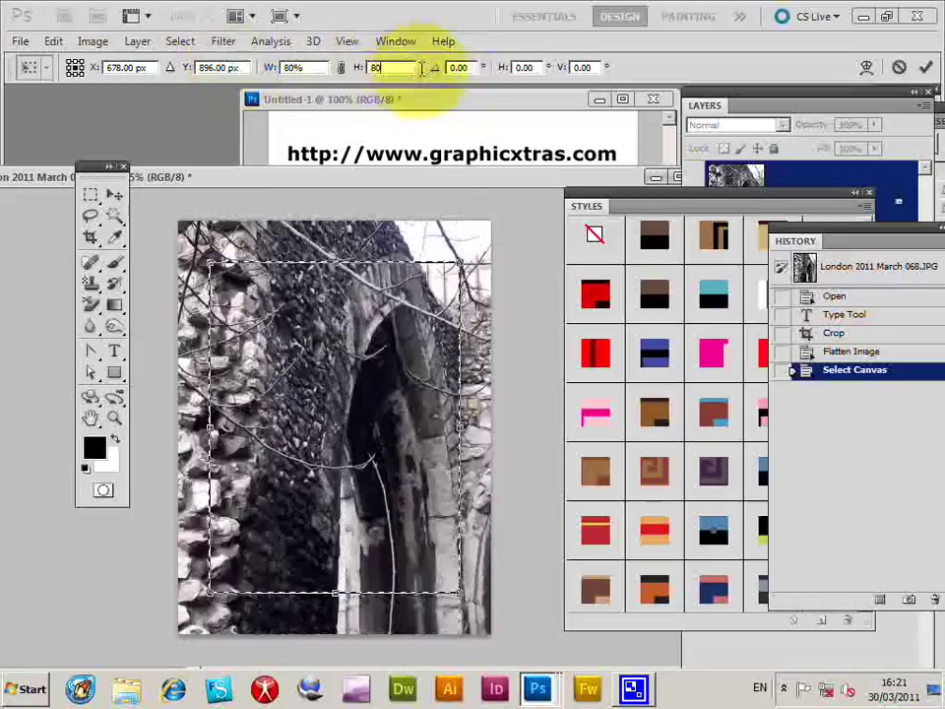
{"action": "left_click", "coordinate": [925, 67]}
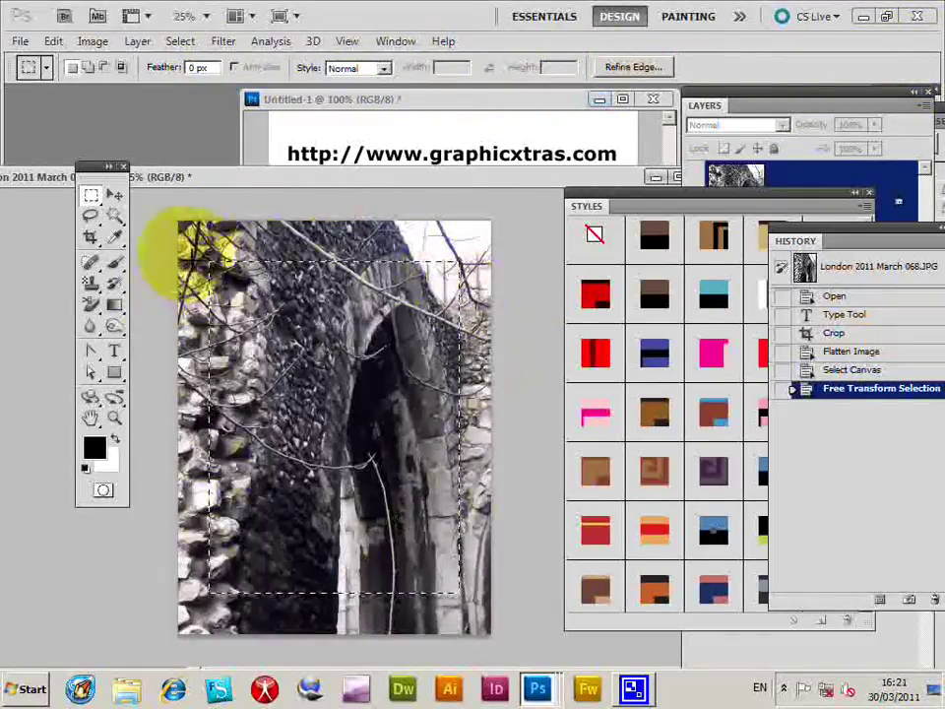
- Invert the selection and fill the outer border with black at 100% opacity
{"action": "left_click", "coordinate": [182, 42]}
{"action": "left_click", "coordinate": [192, 105]}
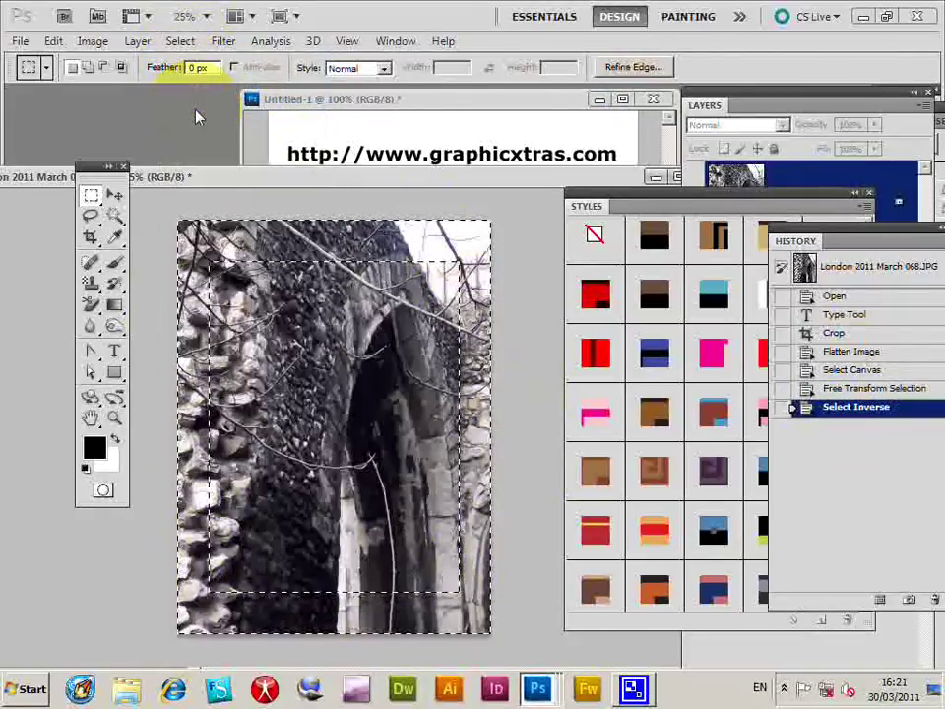
{"action": "left_click", "coordinate": [54, 42]}
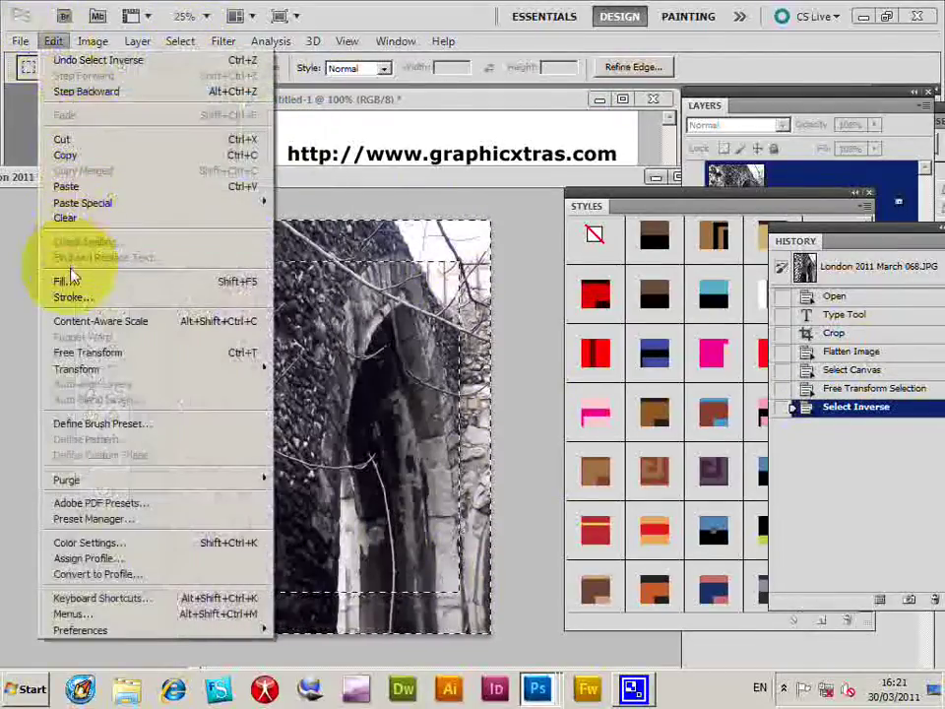
{"action": "left_click", "coordinate": [69, 283]}
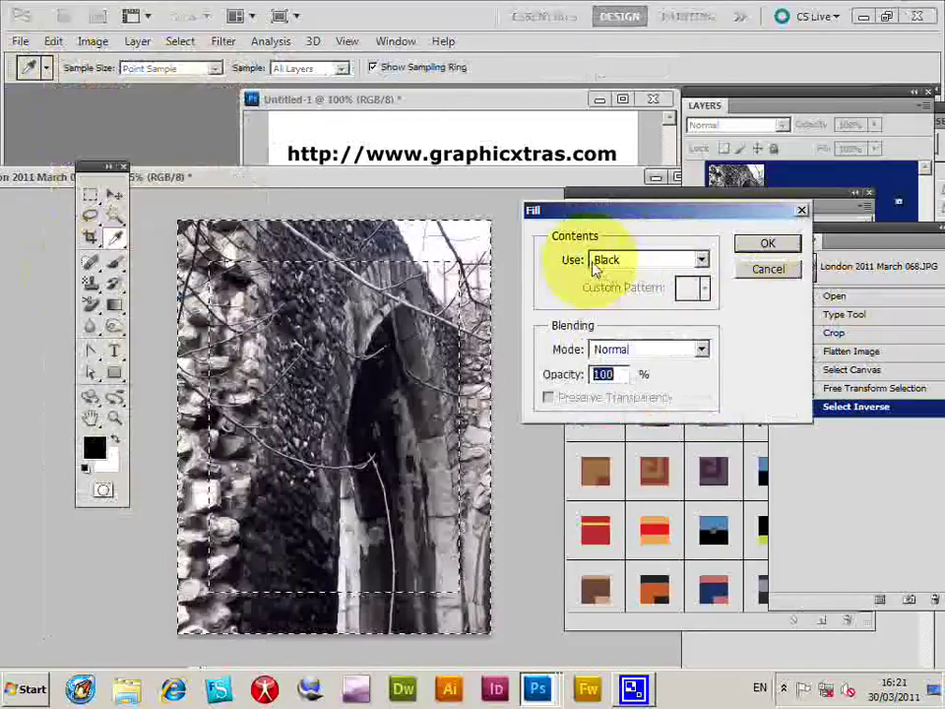
{"action": "left_click", "coordinate": [772, 246]}
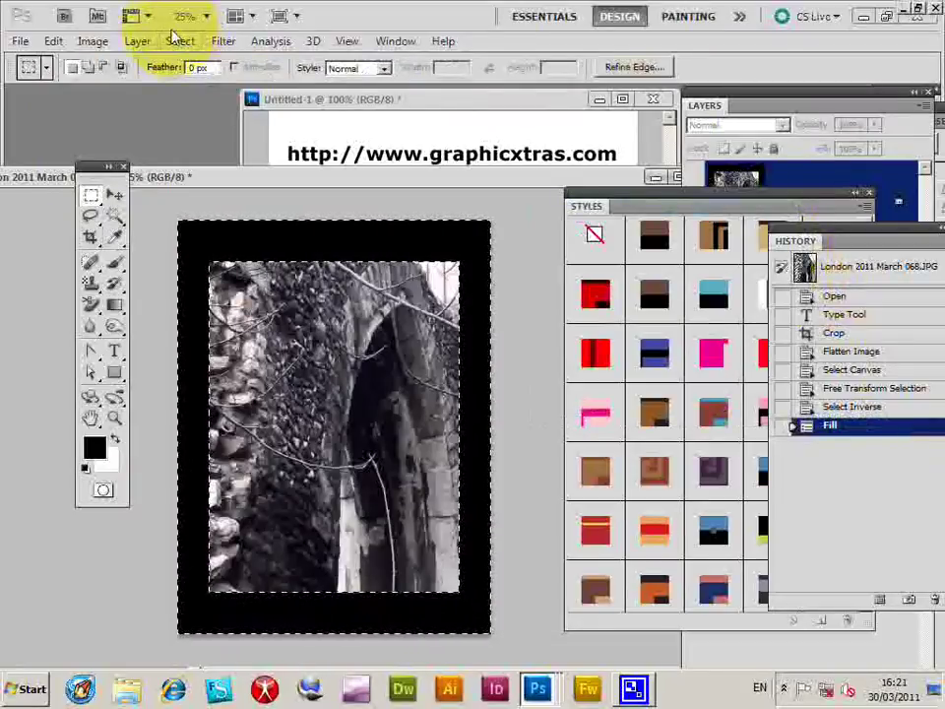
- Copy the black border and paste it as Layer 1 above the Background
{"action": "left_click", "coordinate": [49, 40]}
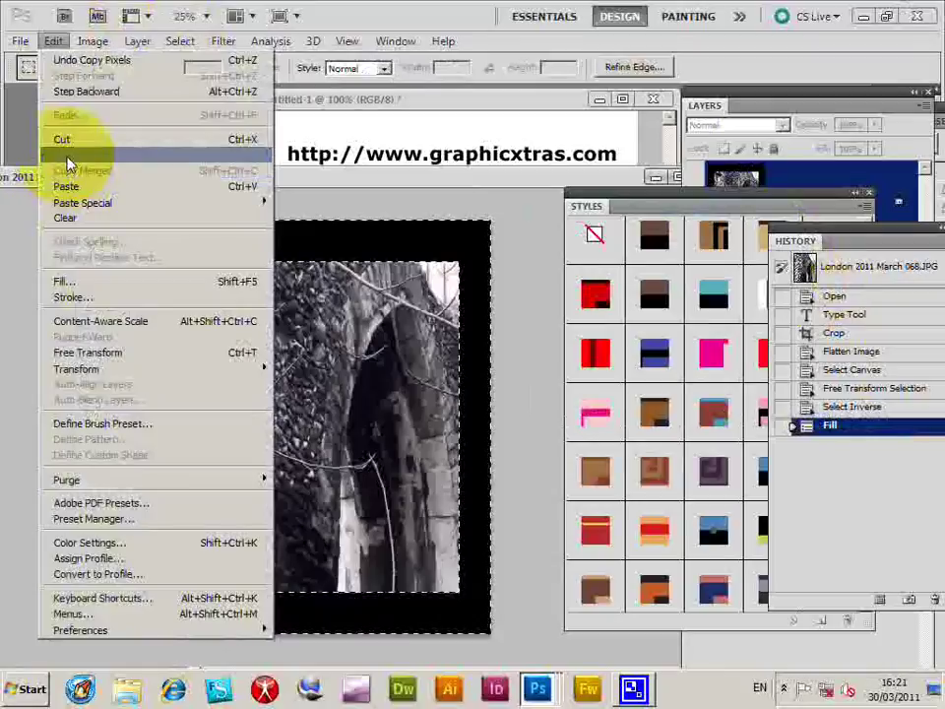
{"action": "left_click", "coordinate": [68, 156]}
{"action": "key", "text": "ctrl+v"}
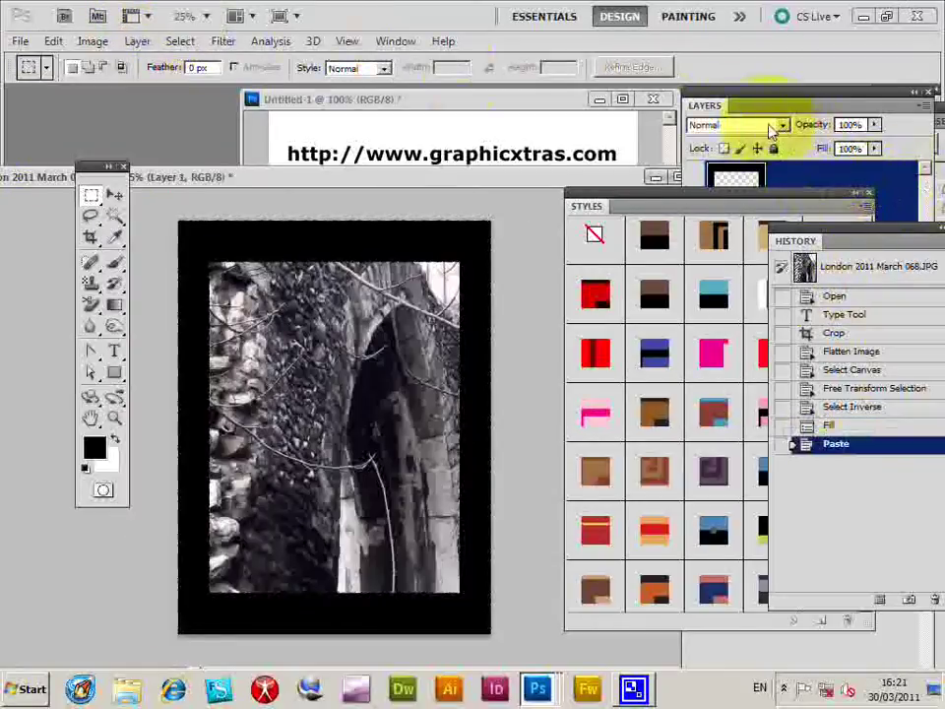
{"action": "left_click", "coordinate": [701, 104]}
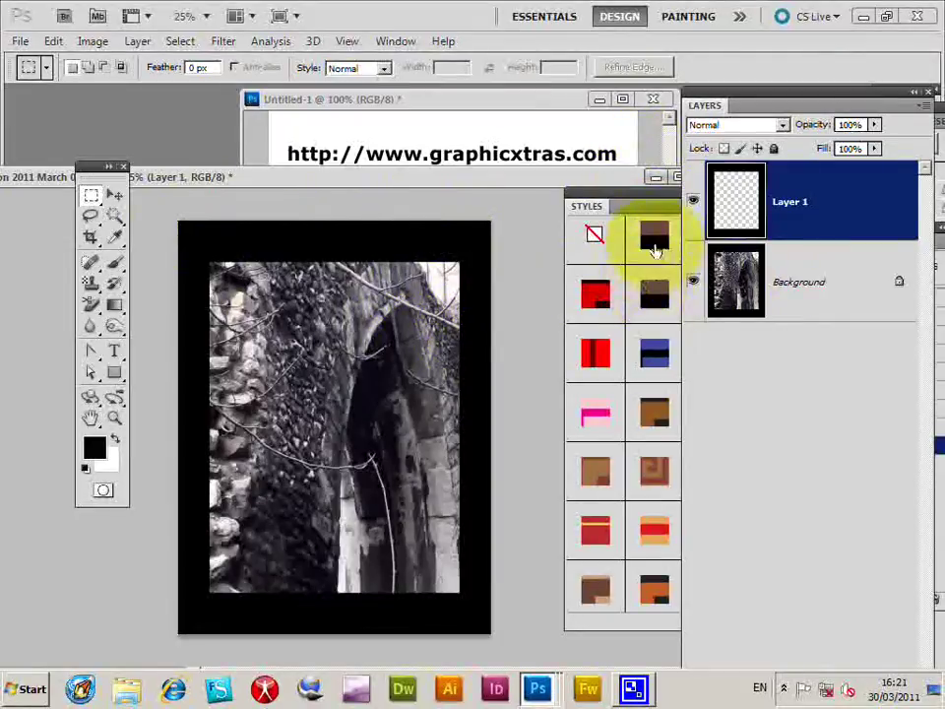
- Try styles from the Styles panel and apply the yellow-green and black Greek-key style to Layer 1
{"action": "left_click", "coordinate": [587, 212]}
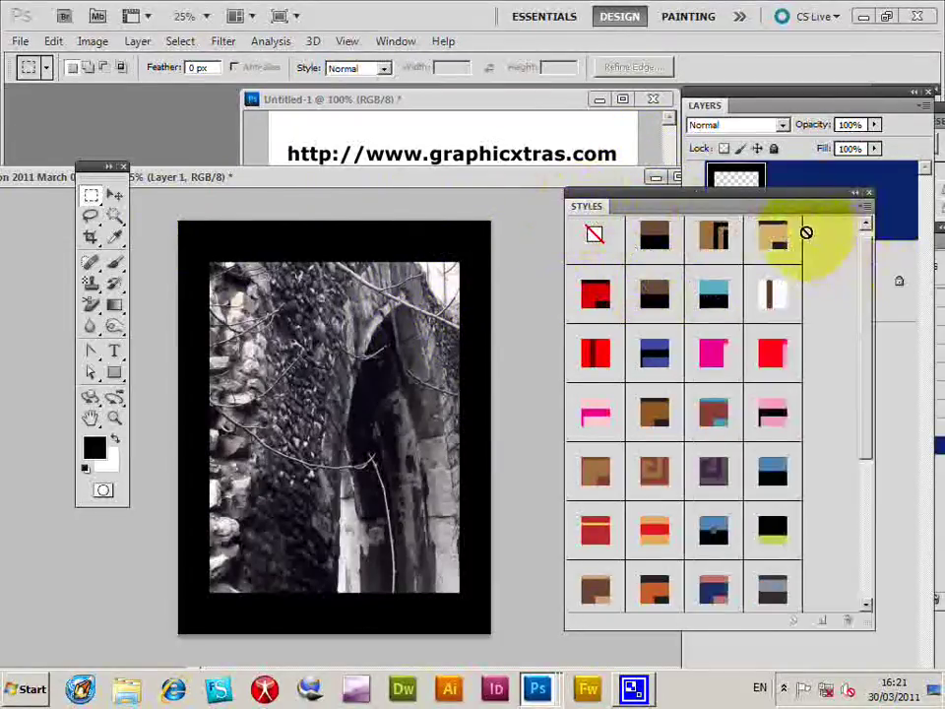
{"action": "left_click", "coordinate": [394, 42]}
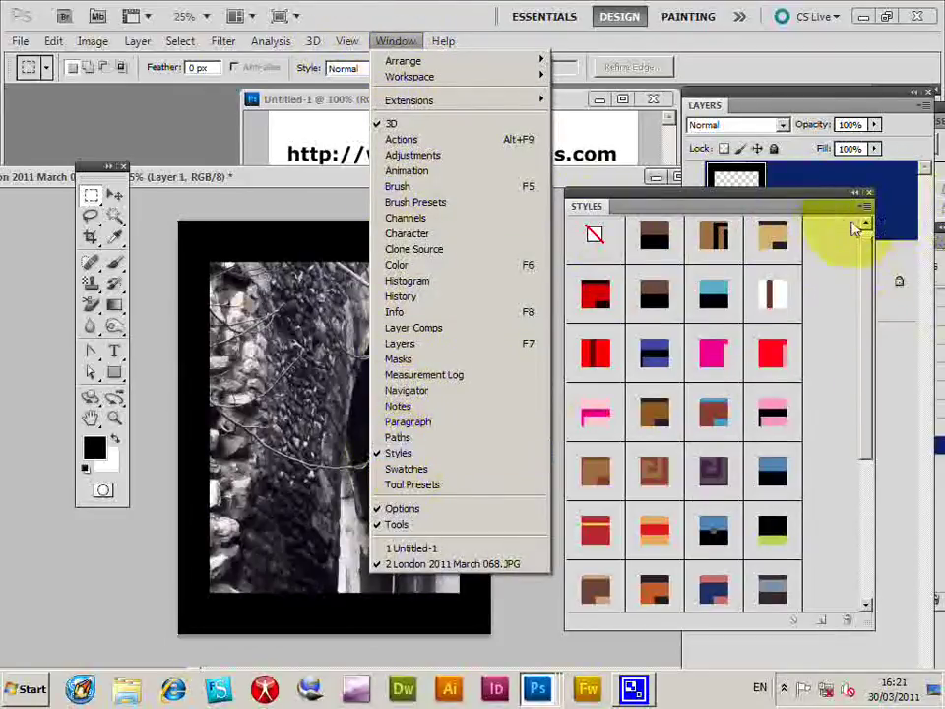
{"action": "left_click", "coordinate": [805, 222]}
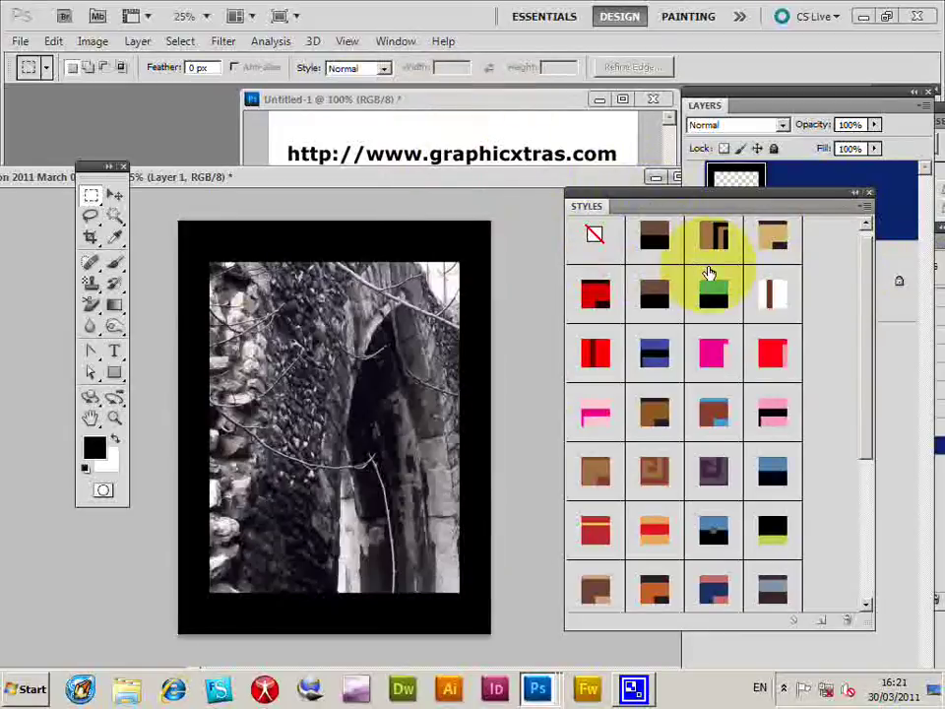
{"action": "left_click", "coordinate": [655, 474]}
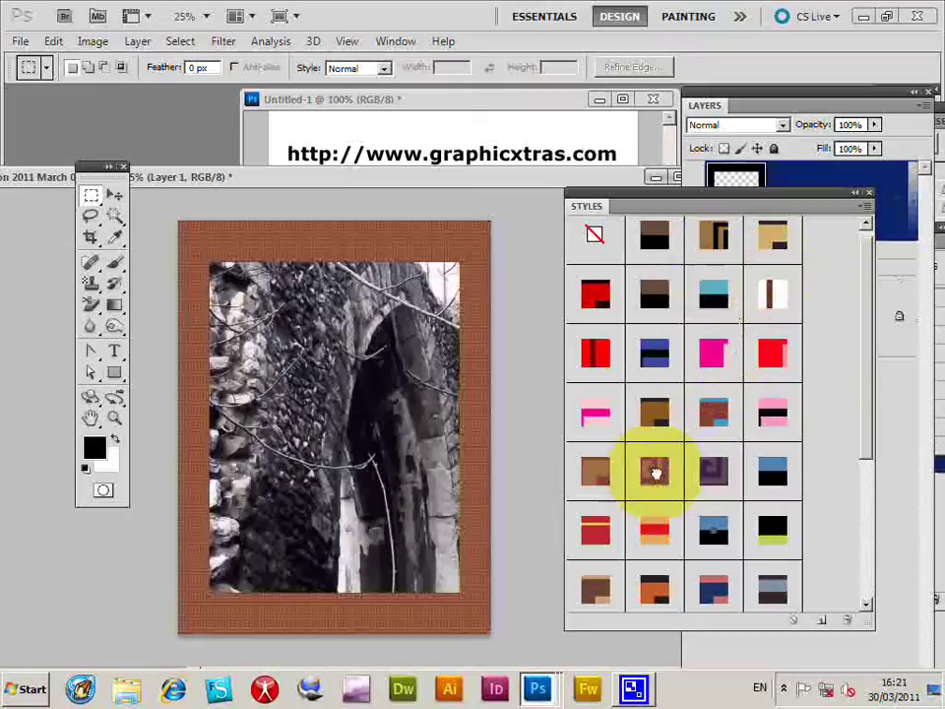
{"action": "left_click", "coordinate": [724, 489]}
{"action": "left_click", "coordinate": [717, 471]}
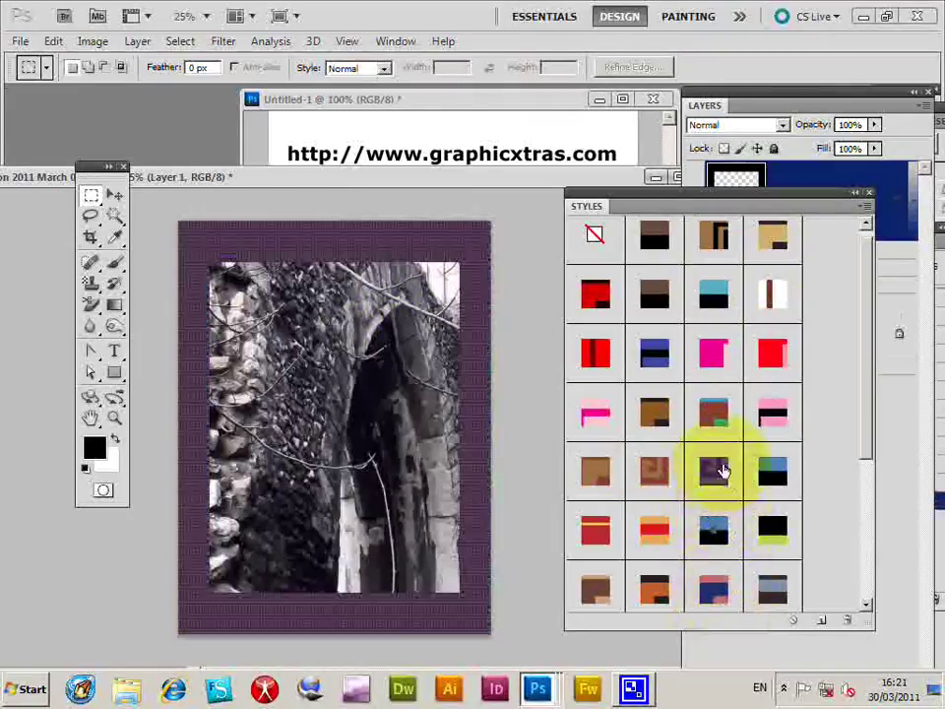
{"action": "left_click", "coordinate": [768, 487]}
{"action": "left_click", "coordinate": [780, 542]}
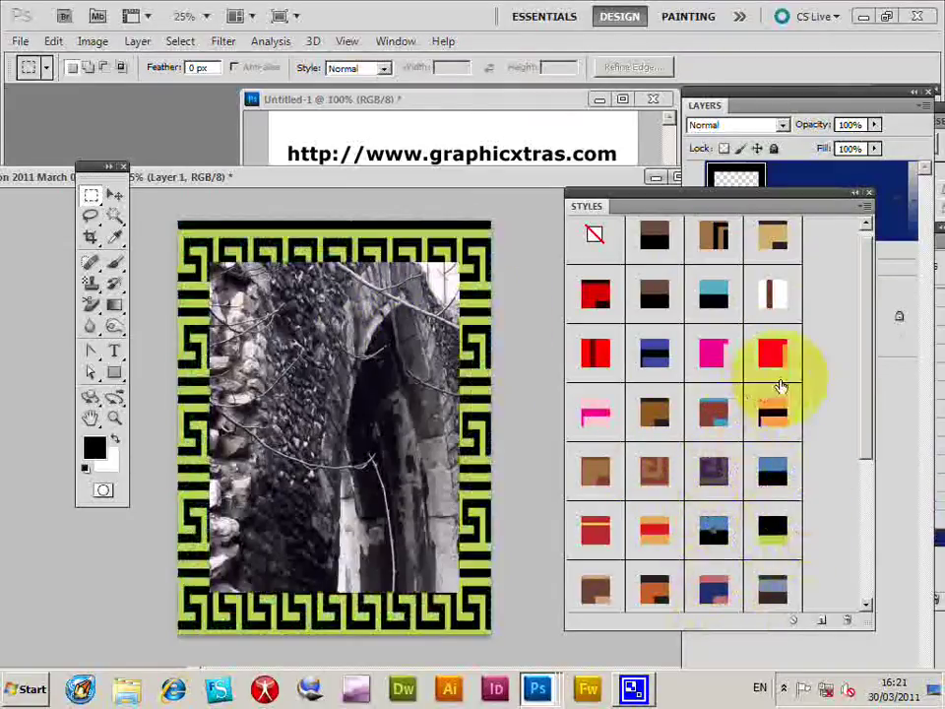
{"action": "left_click", "coordinate": [864, 212]}
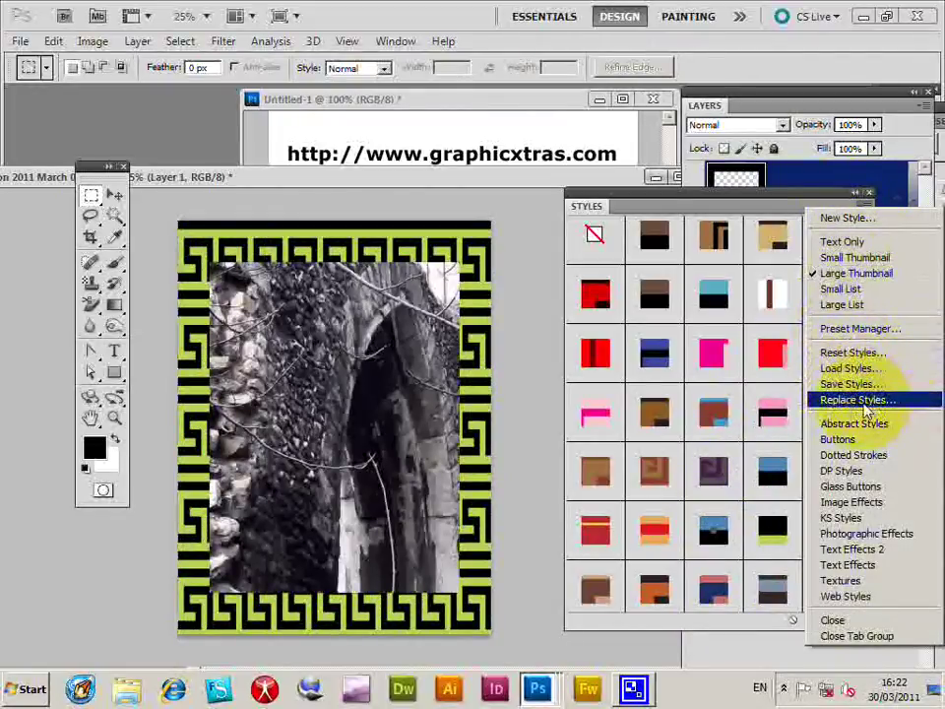
{"action": "left_click", "coordinate": [28, 51]}
{"action": "left_click", "coordinate": [22, 44]}
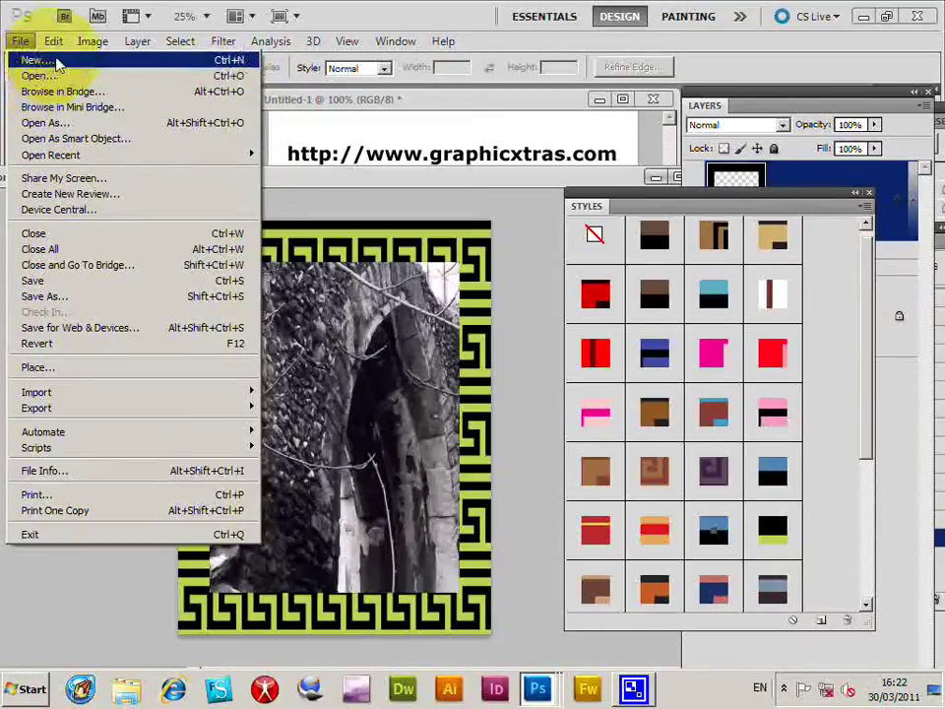
{"action": "left_click", "coordinate": [503, 210]}
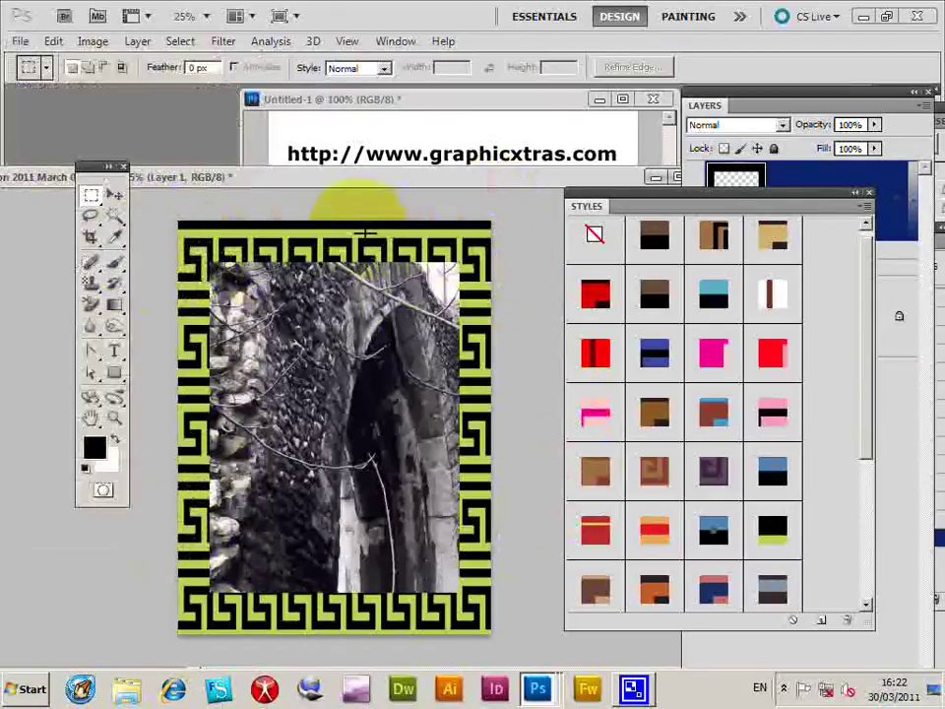
- Scale the layer effects to 205% with Layer Style > Scale Effects
{"action": "left_click", "coordinate": [138, 42]}
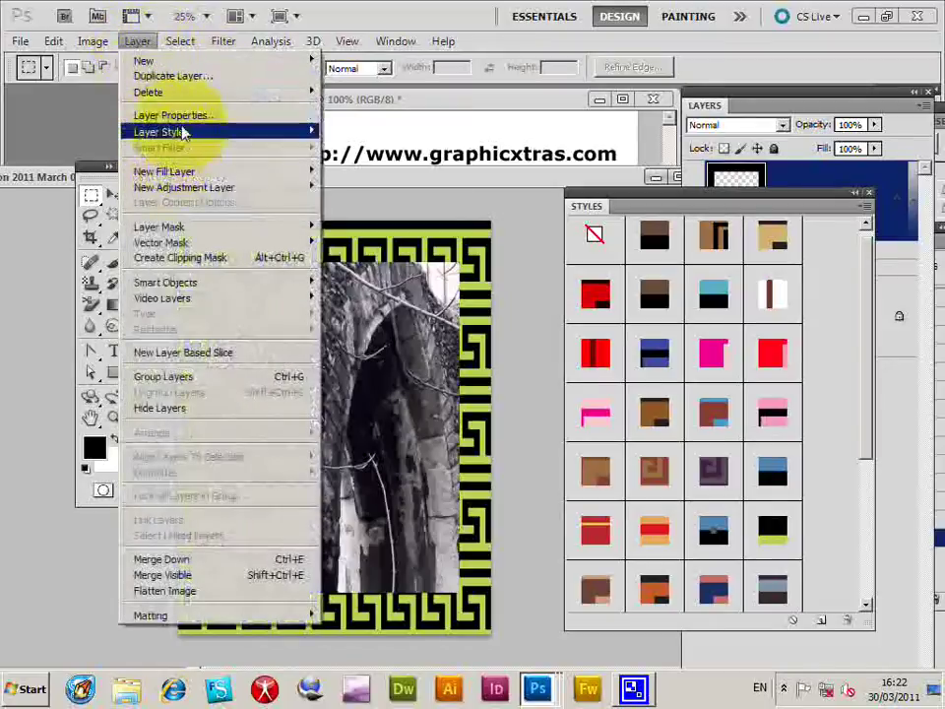
{"action": "mouse_move", "coordinate": [166, 131]}
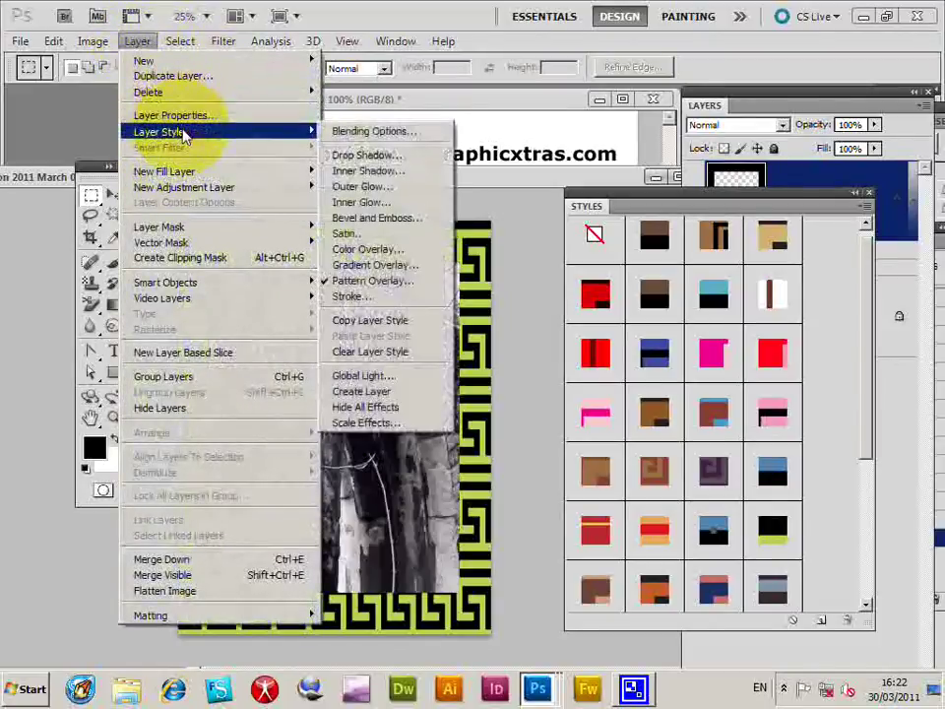
{"action": "left_click", "coordinate": [365, 422]}
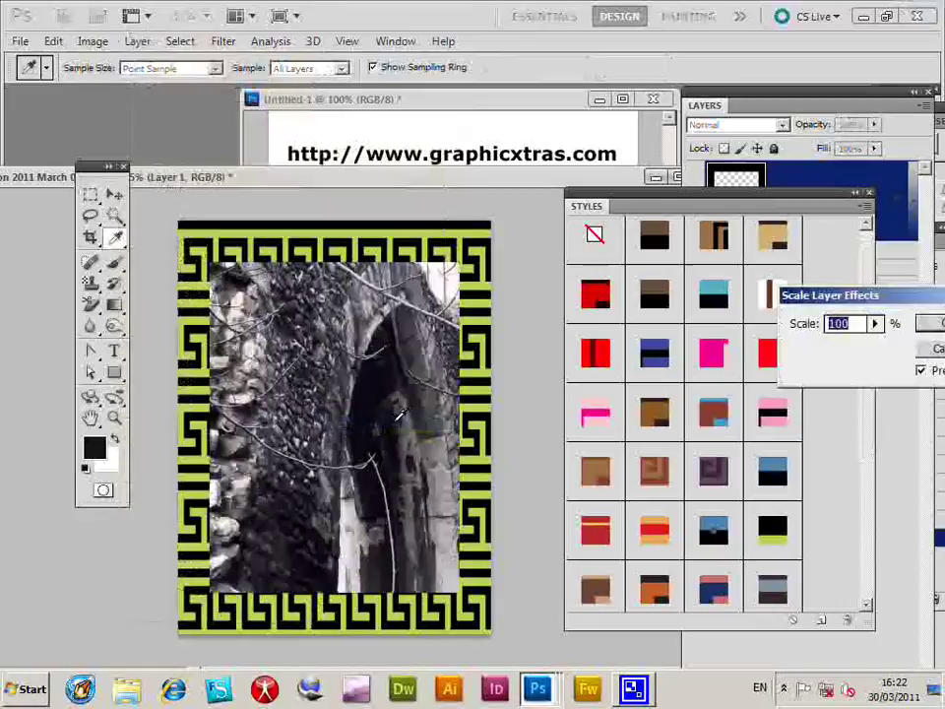
{"action": "left_click", "coordinate": [876, 324]}
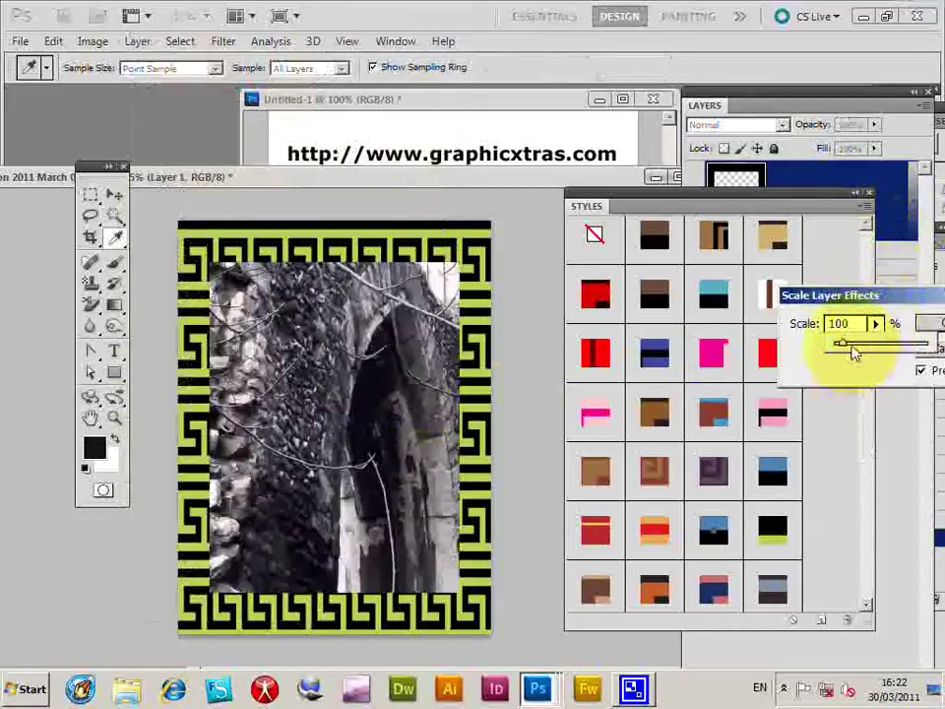
{"action": "mouse_move", "coordinate": [852, 350]}
{"action": "left_mouse_down"}
{"action": "mouse_move", "coordinate": [865, 350]}
{"action": "mouse_move", "coordinate": [854, 349]}
{"action": "left_mouse_up"}
{"action": "left_click", "coordinate": [931, 323]}
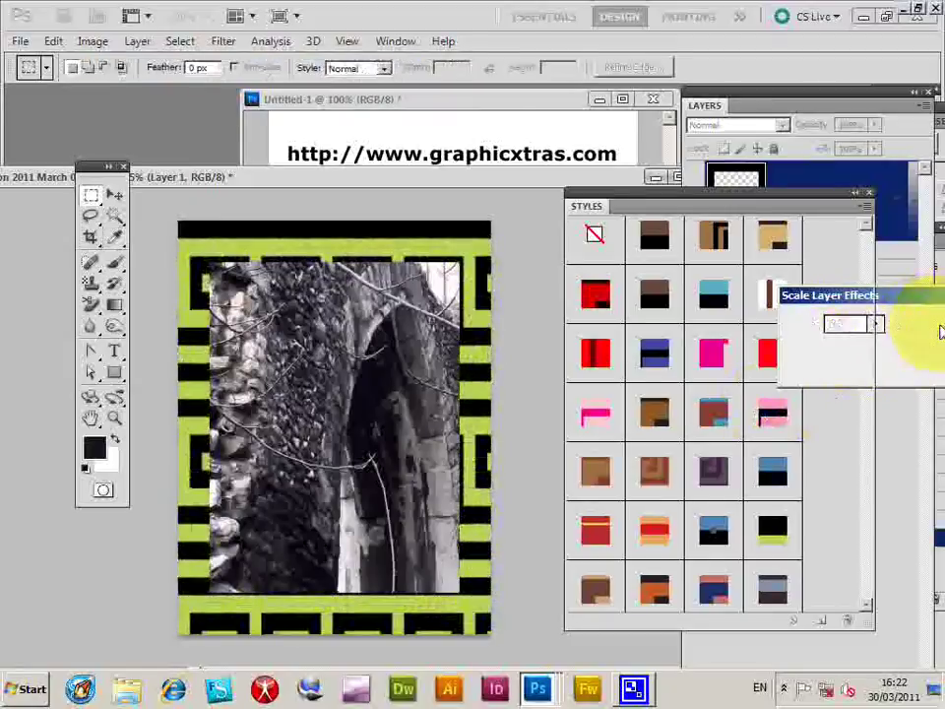
- Open Pattern Overlay and drag the Greek-key pattern to align with the frame edges
{"action": "left_click", "coordinate": [137, 42]}
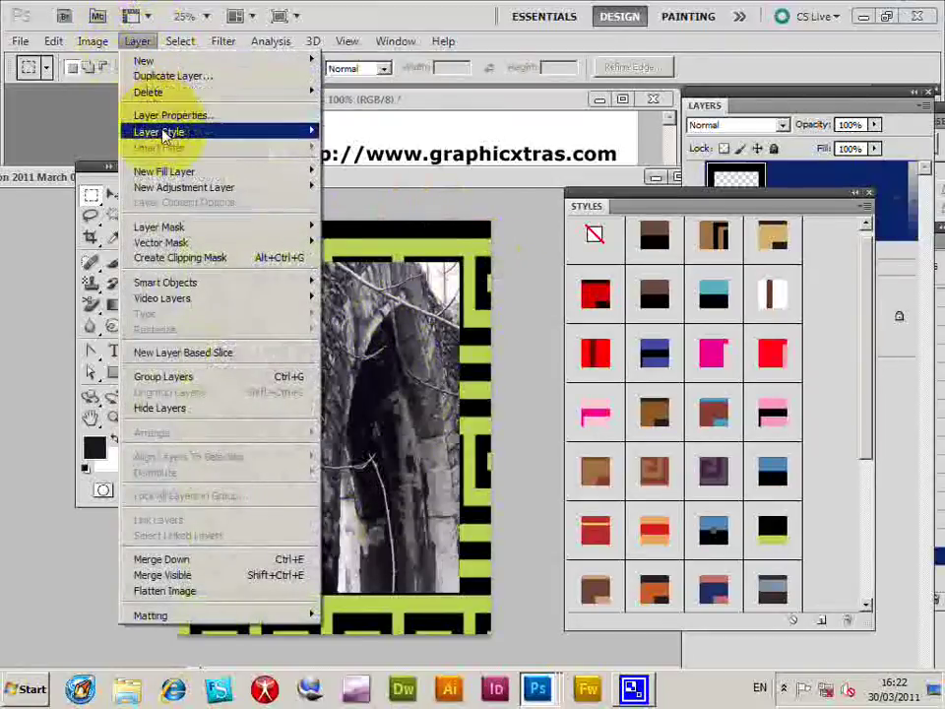
{"action": "mouse_move", "coordinate": [291, 144]}
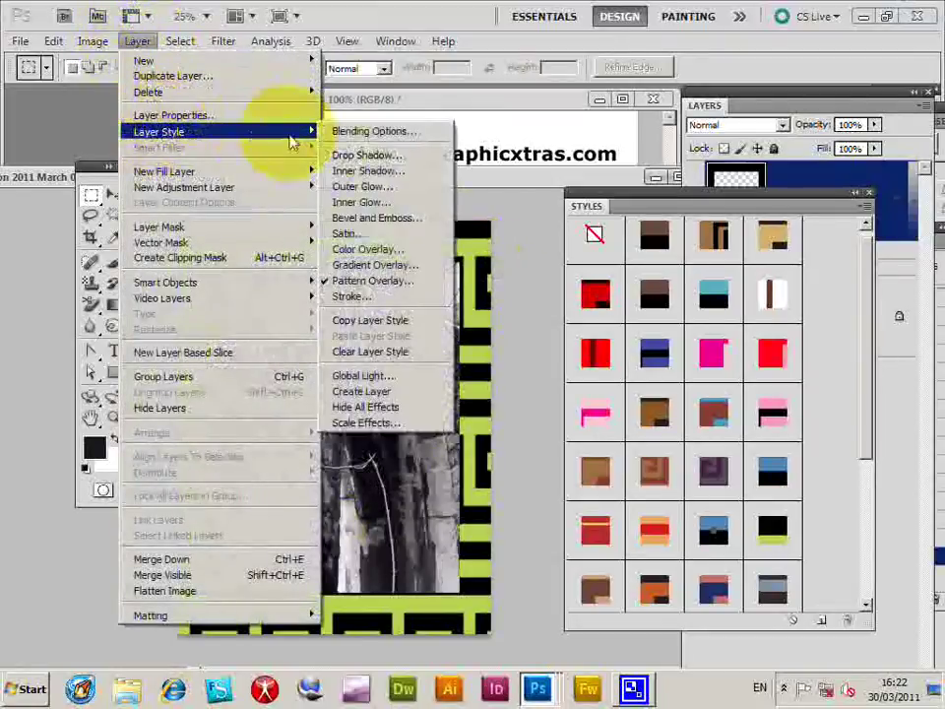
{"action": "left_click", "coordinate": [369, 282]}
{"action": "left_click_drag", "start_coordinate": [173, 210], "coordinate": [221, 214]}
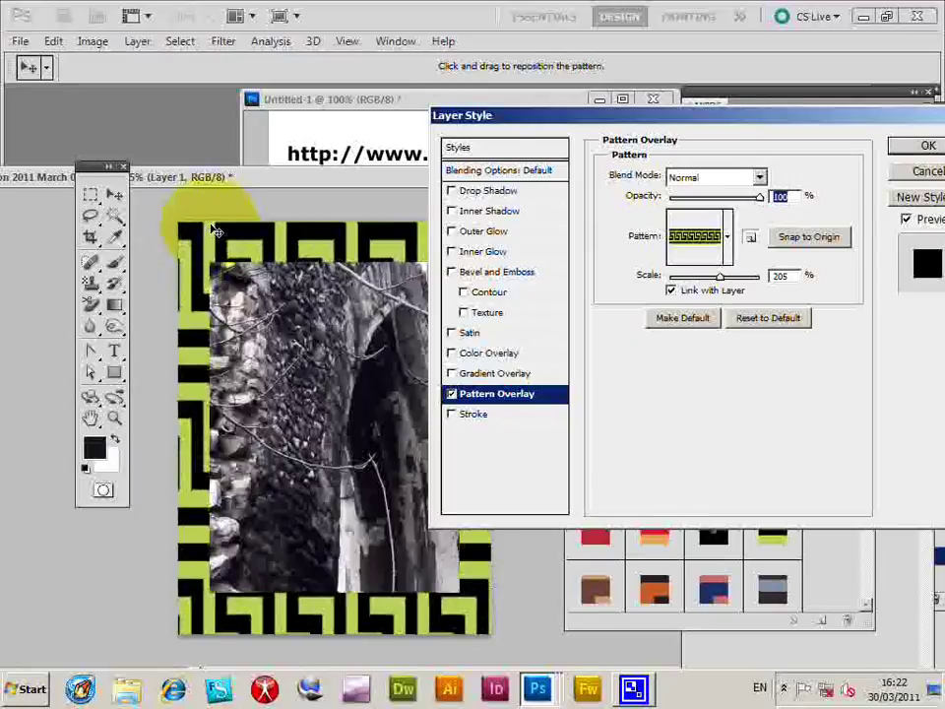
- Add a black outside stroke of 24 px to the border layer
{"action": "left_click", "coordinate": [474, 415]}
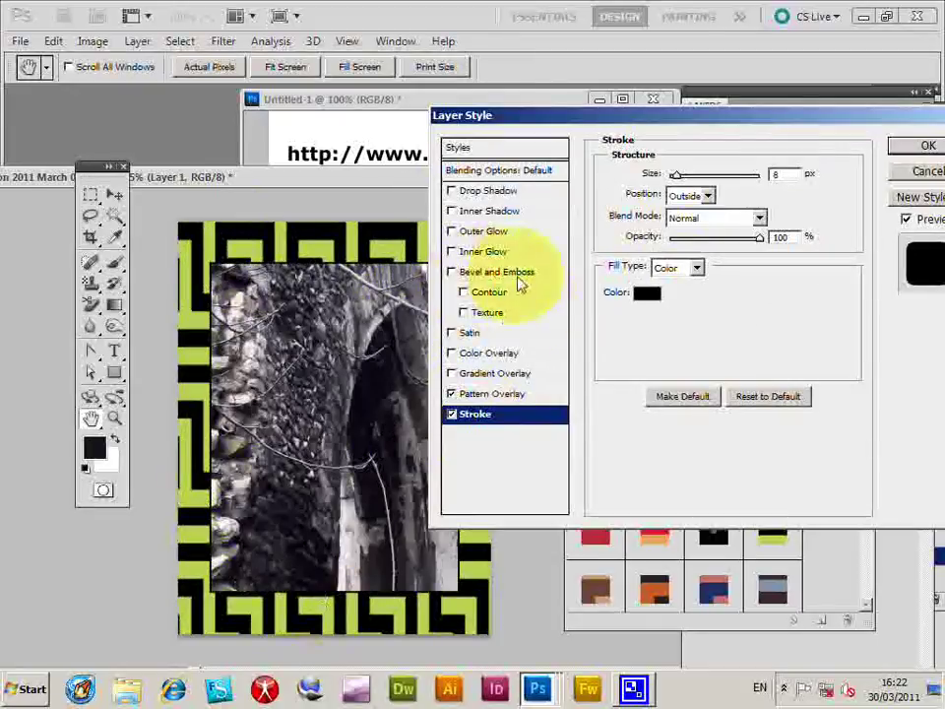
{"action": "left_click_drag", "start_coordinate": [677, 175], "coordinate": [684, 158]}
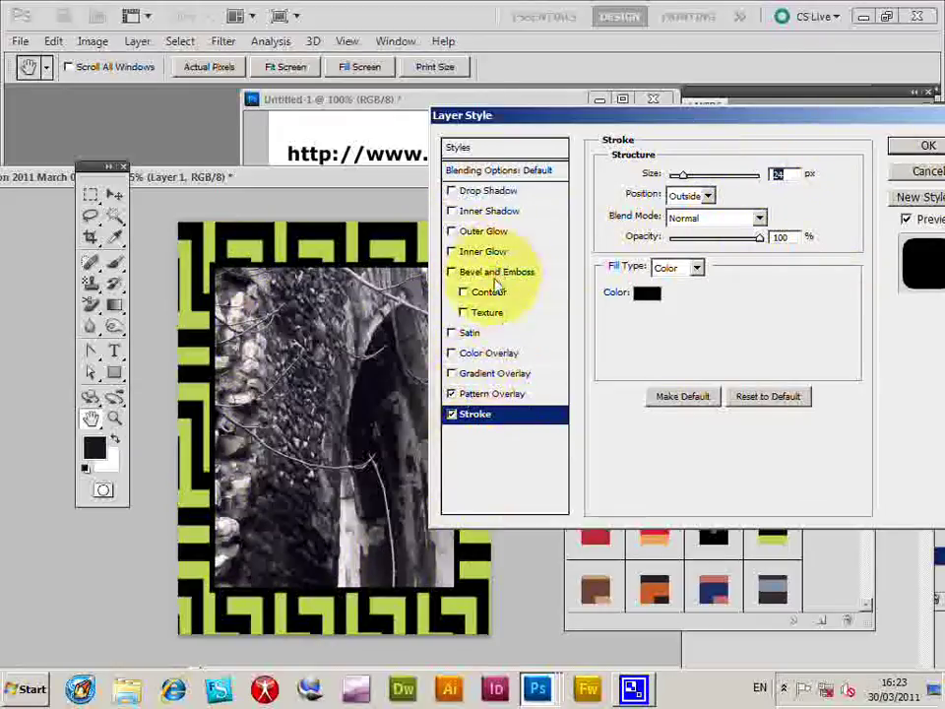
- Add a drop shadow with 126° angle, 138 px distance, 27% spread and 141 px size
{"action": "left_click", "coordinate": [451, 191]}
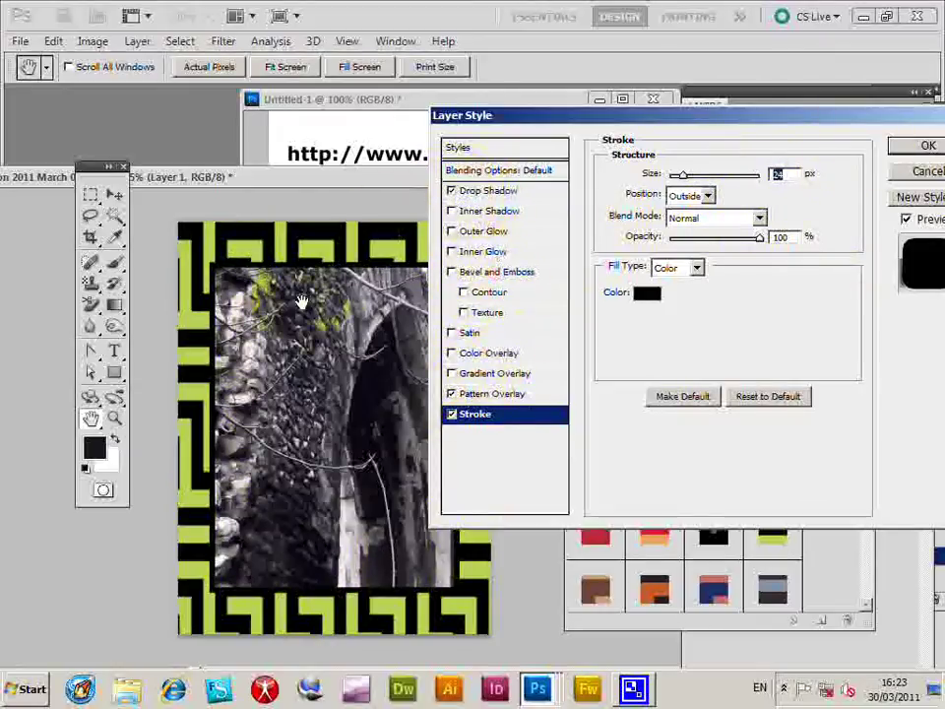
{"action": "left_click", "coordinate": [500, 192]}
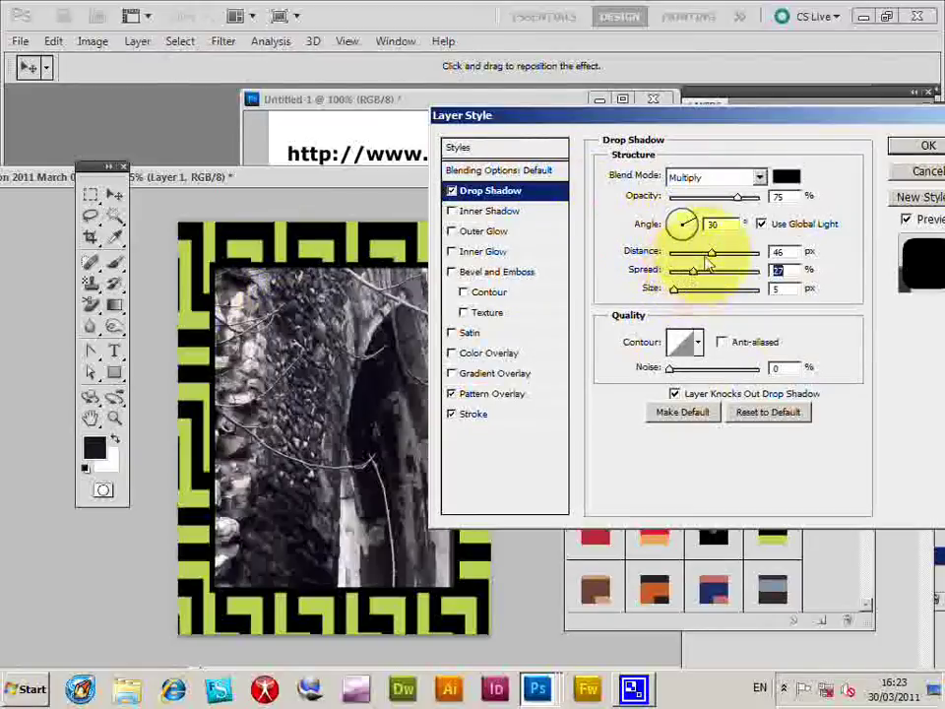
{"action": "left_click_drag", "start_coordinate": [711, 256], "coordinate": [718, 255]}
{"action": "left_click_drag", "start_coordinate": [674, 289], "coordinate": [724, 298]}
{"action": "left_click_drag", "start_coordinate": [238, 303], "coordinate": [278, 310]}
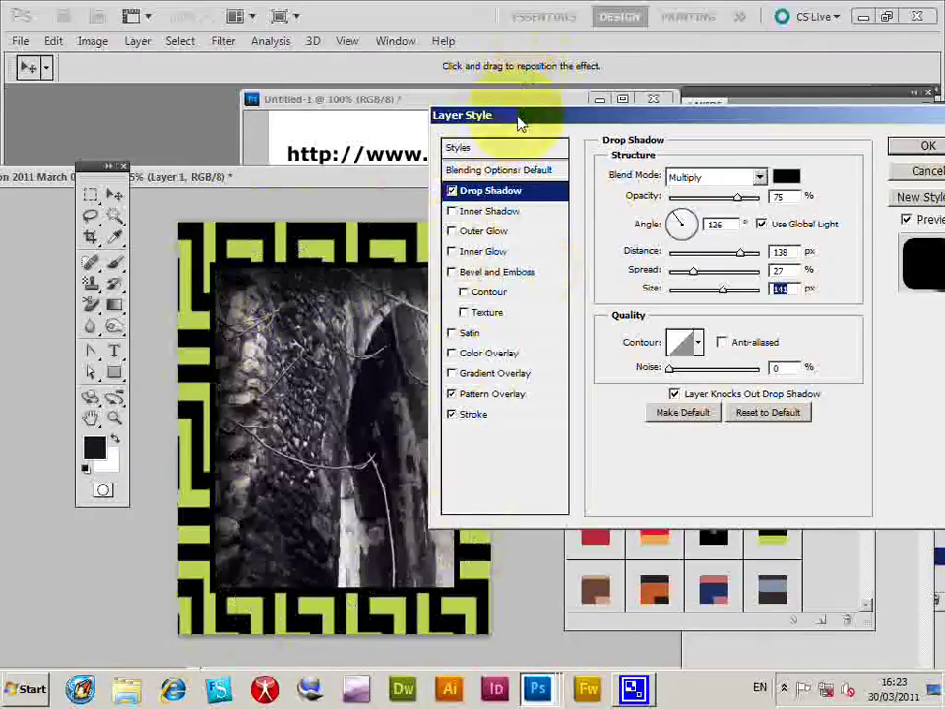
{"action": "left_click_drag", "start_coordinate": [519, 118], "coordinate": [556, 122]}
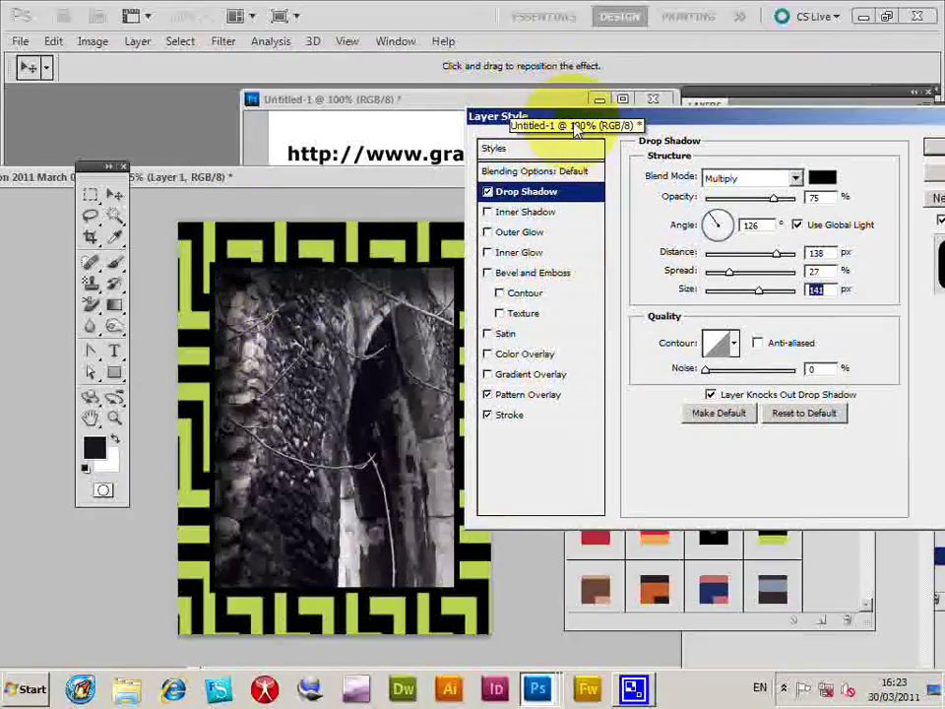
- Preview several patterns and set the Pattern Overlay to the red-and-blue Greek-key design
{"action": "left_click", "coordinate": [531, 396]}
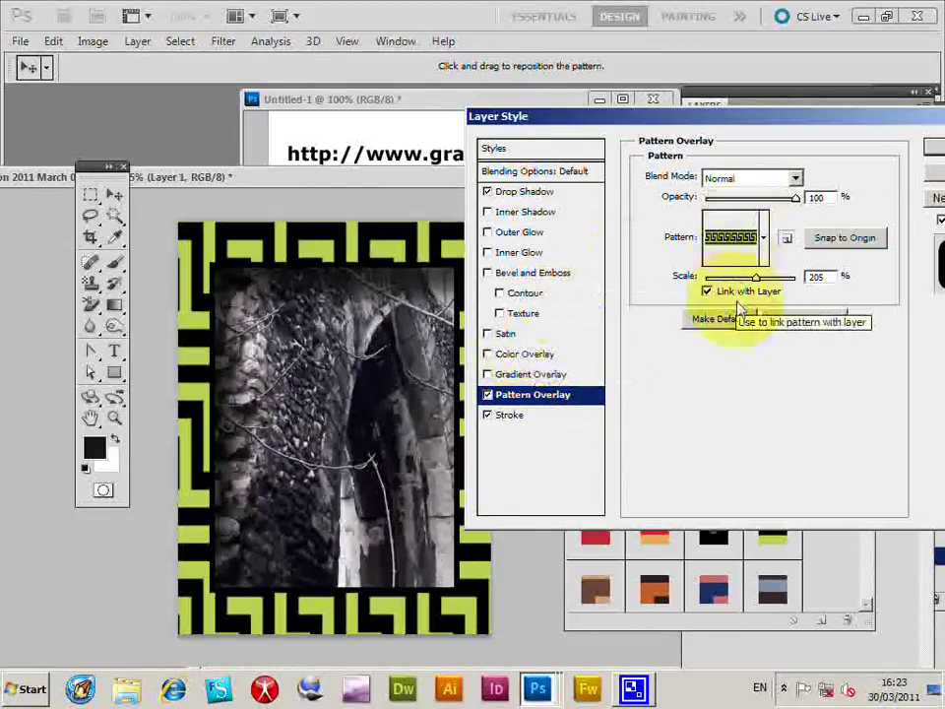
{"action": "left_click", "coordinate": [766, 239]}
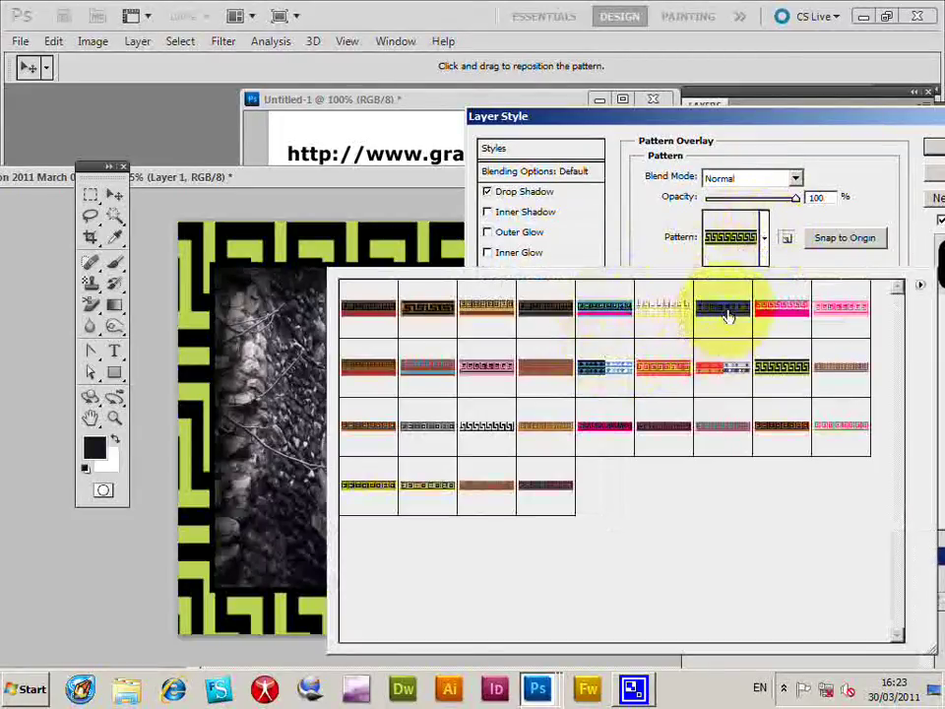
{"action": "left_click", "coordinate": [727, 311]}
{"action": "left_click", "coordinate": [663, 313]}
{"action": "left_click", "coordinate": [610, 320]}
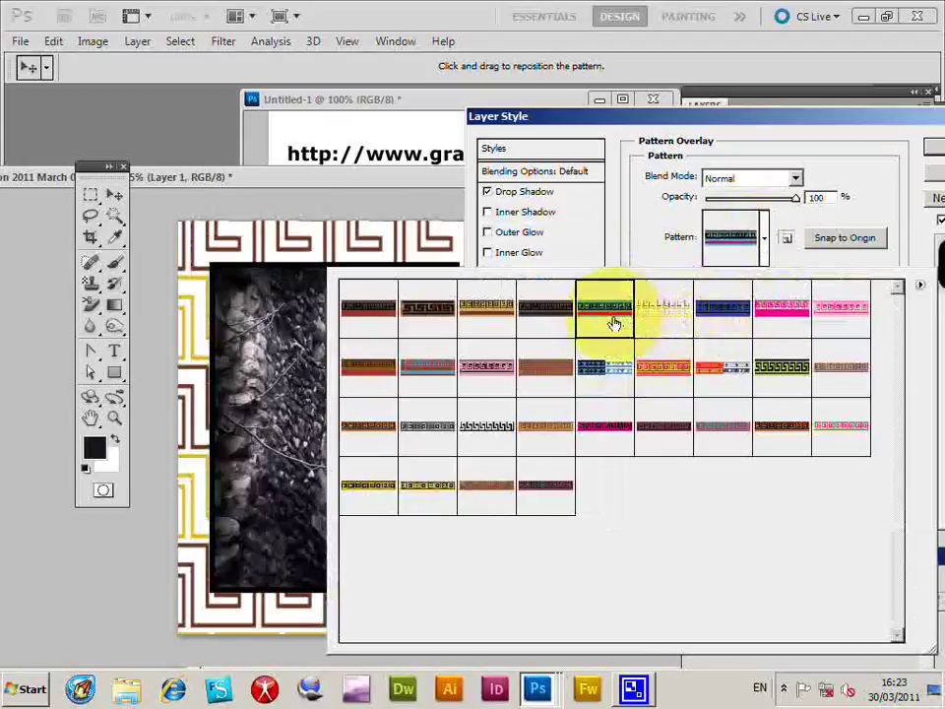
{"action": "left_click", "coordinate": [545, 323]}
{"action": "left_click", "coordinate": [482, 321]}
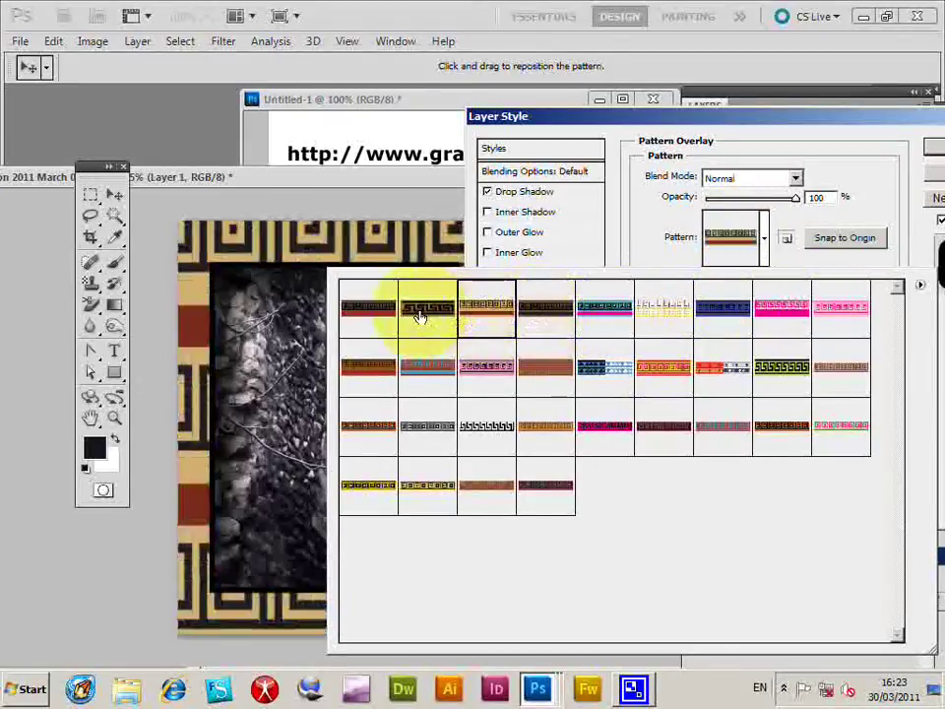
{"action": "left_click", "coordinate": [423, 310]}
{"action": "left_click", "coordinate": [417, 384]}
{"action": "left_click", "coordinate": [799, 151]}
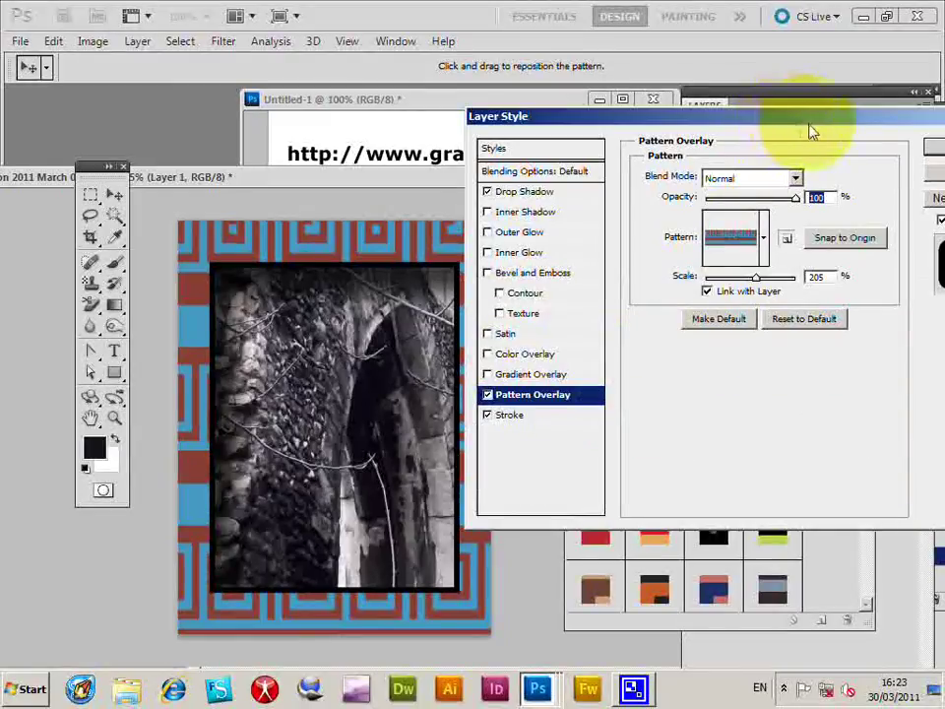
- Reposition the red-and-blue Greek-key pattern to line up along the frame and commit the layer style
{"action": "left_click_drag", "start_coordinate": [811, 130], "coordinate": [713, 146]}
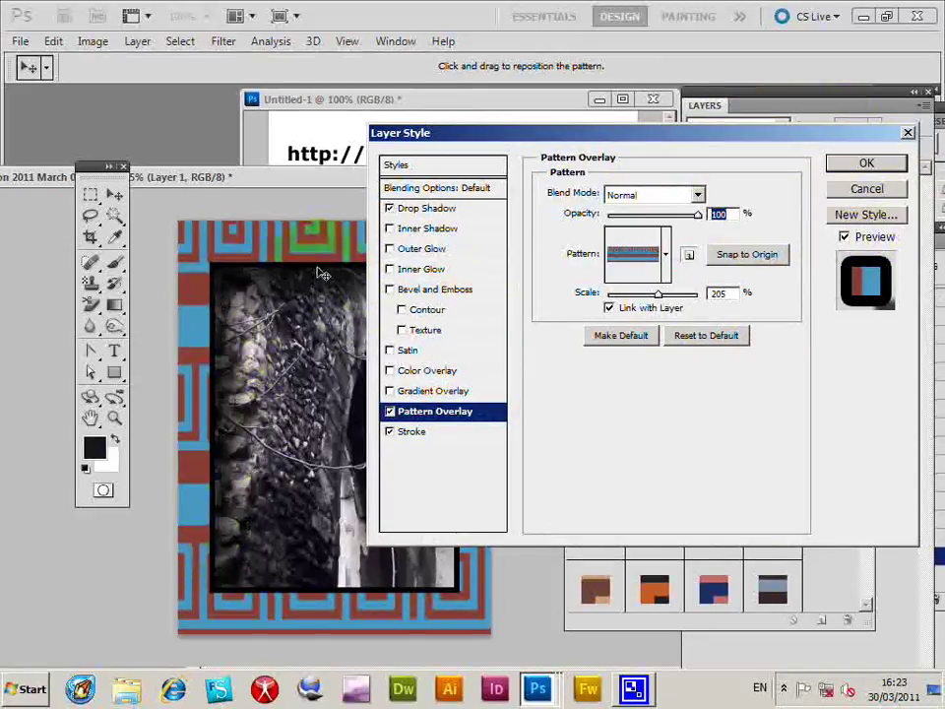
{"action": "left_click_drag", "start_coordinate": [323, 273], "coordinate": [197, 382]}
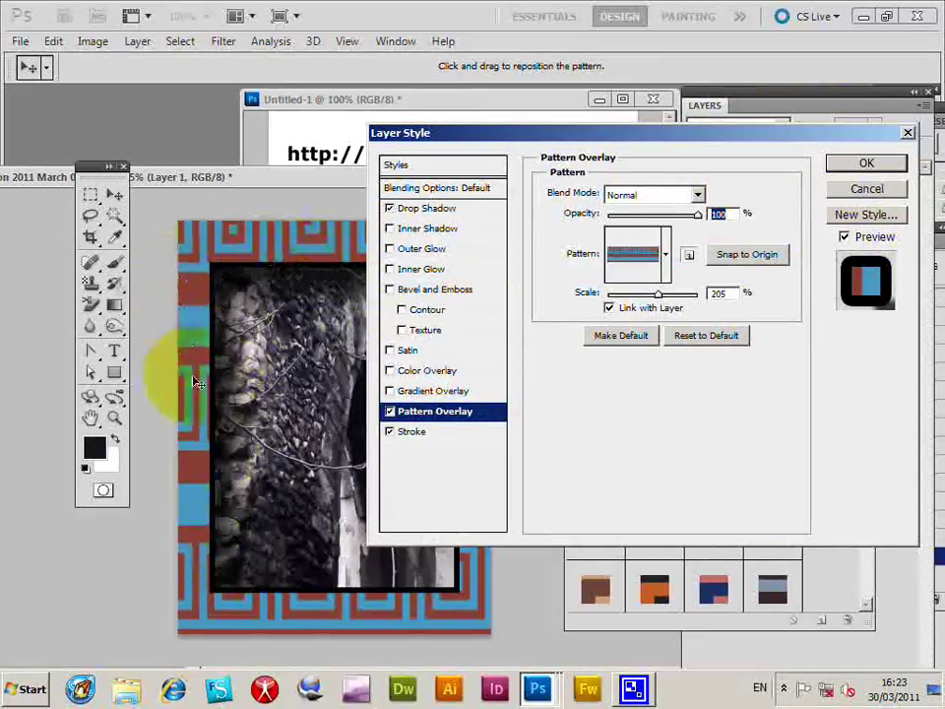
{"action": "left_click", "coordinate": [866, 163]}
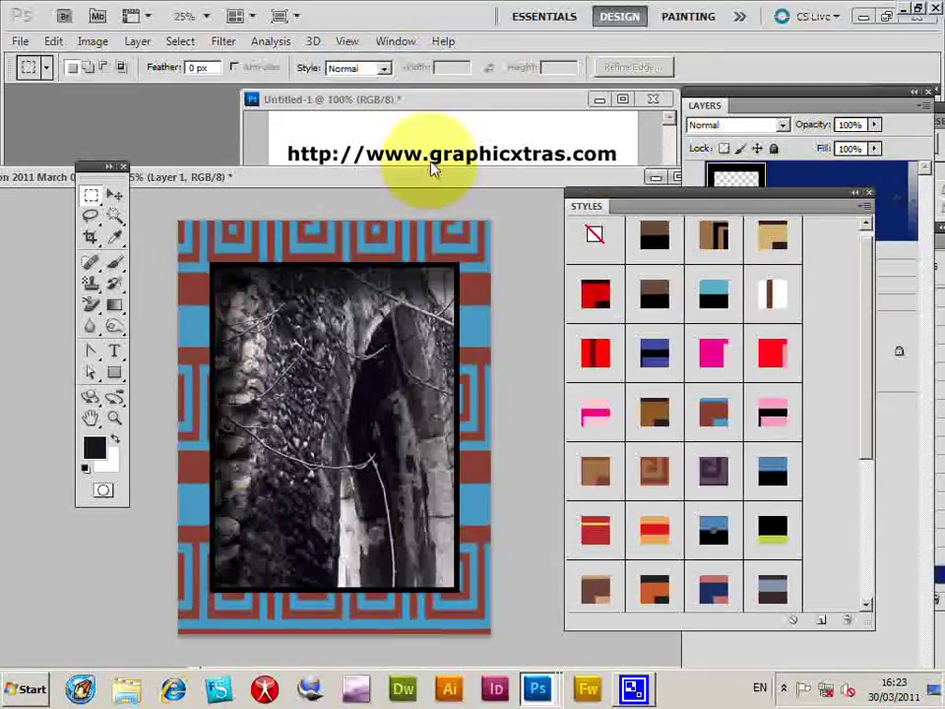